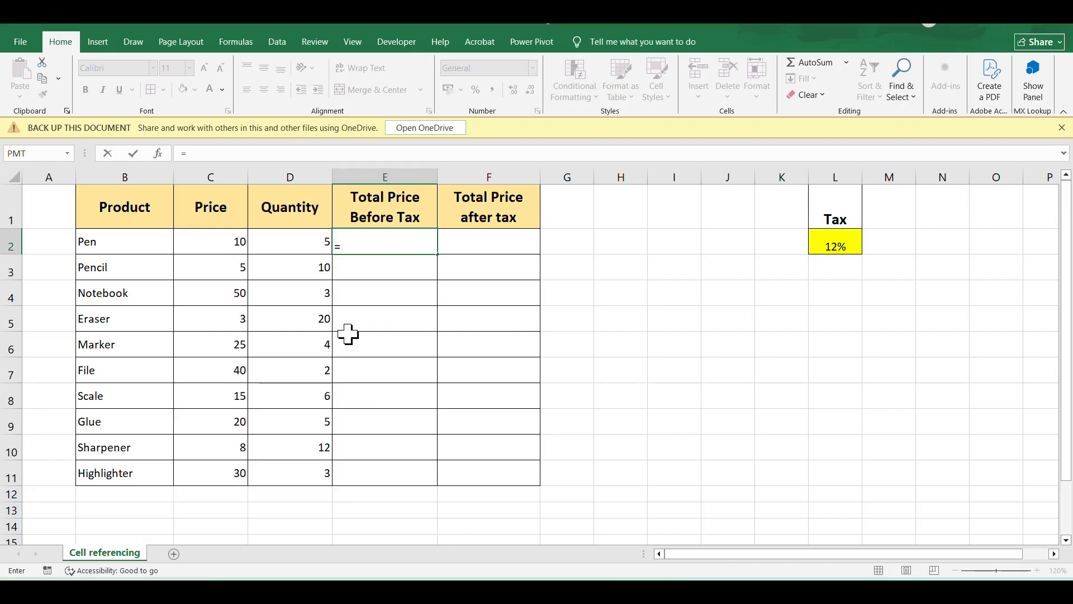
# Complete the Pen row's Total Price Before Tax in E2 as =C2*D2 and fill the formula down to E11.
pyautogui.click(217, 242)
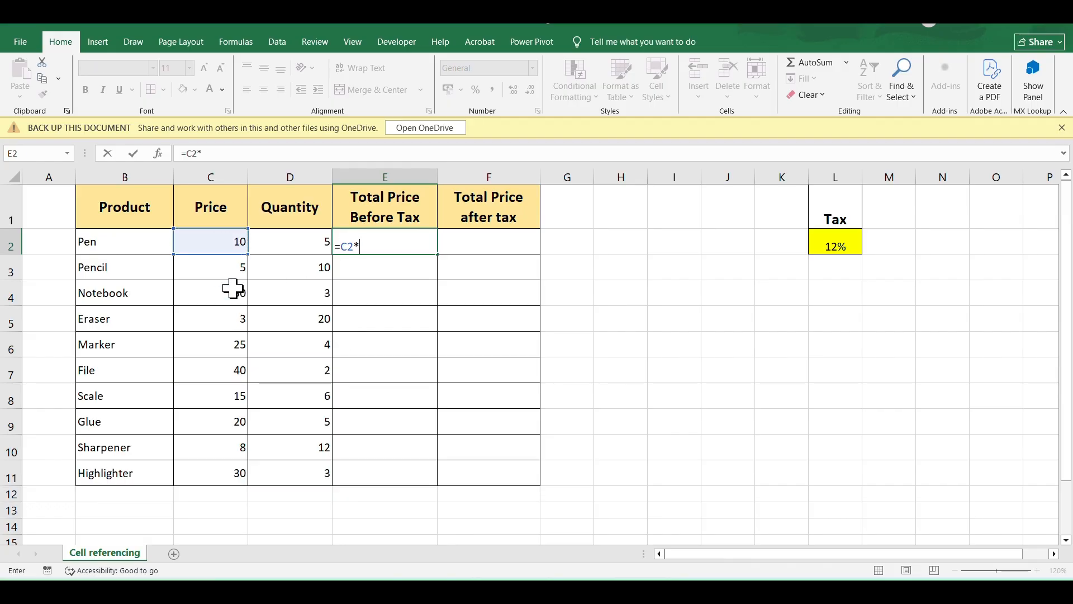
pyautogui.click(319, 242)
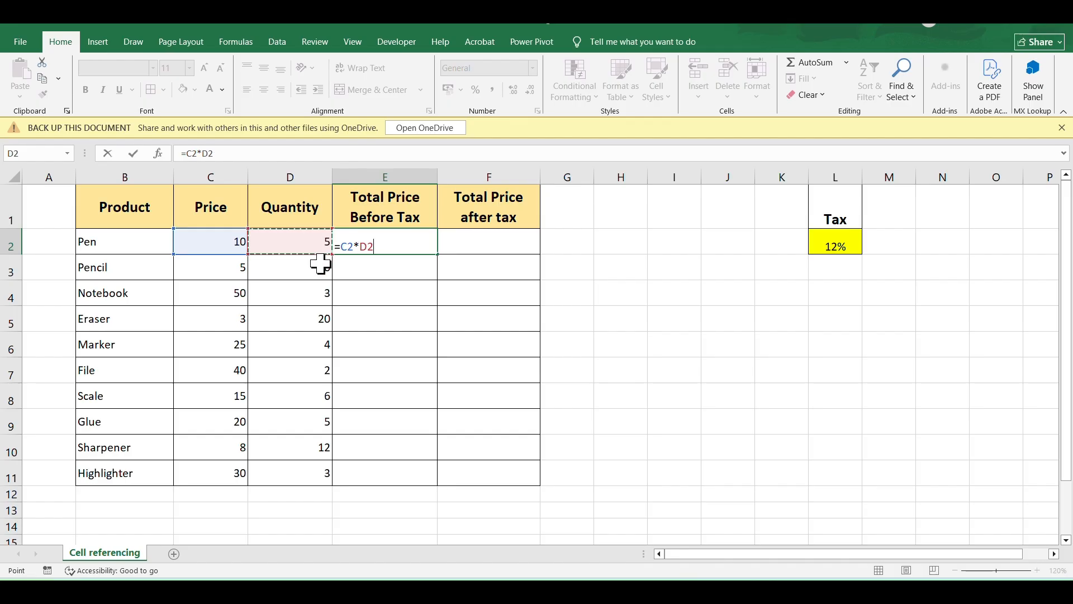
pyautogui.press('Return')
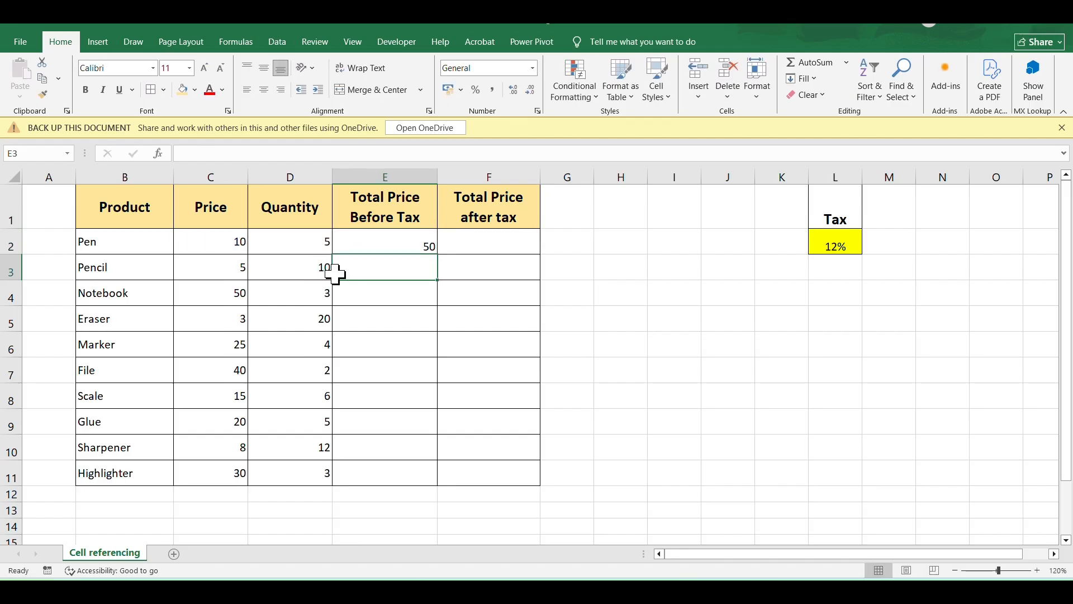
pyautogui.click(383, 240)
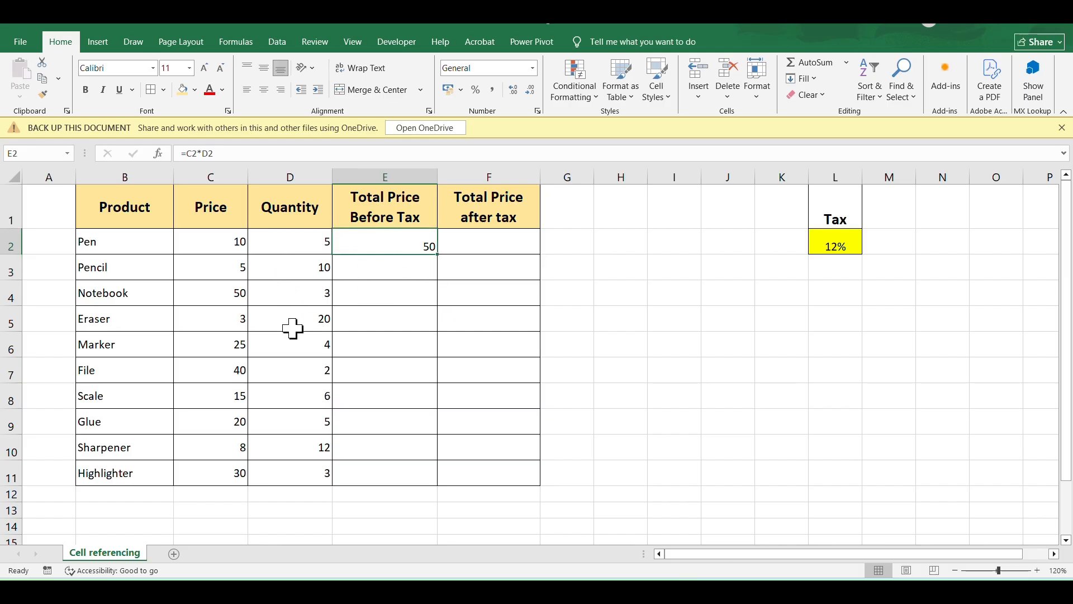
pyautogui.moveTo(438, 253); pyautogui.dragTo(458, 481)
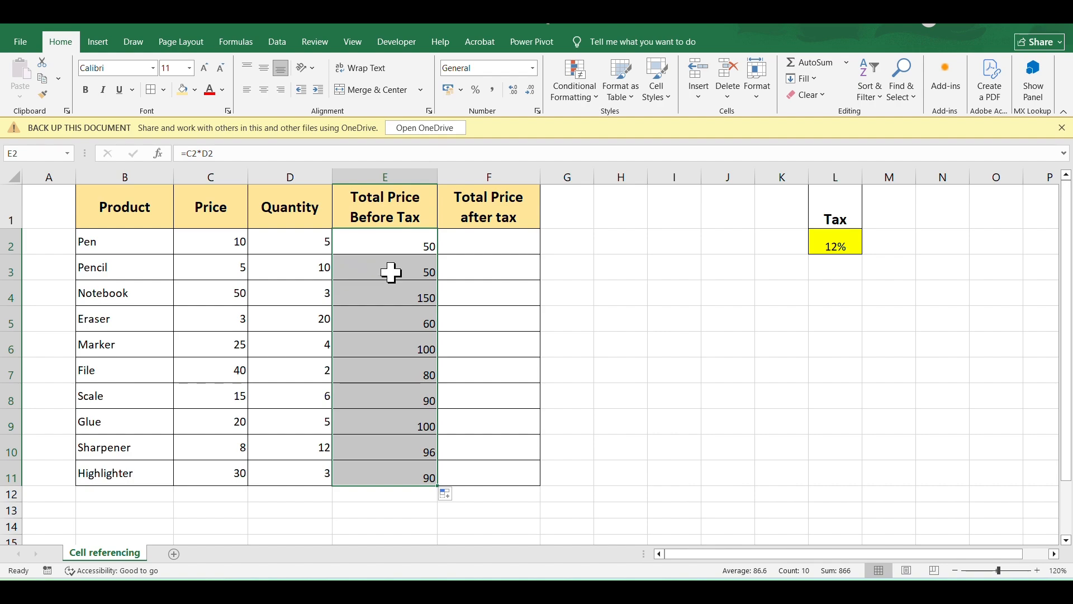
# Examine the formulas in E2 and E3 to compare how their price and quantity references differ.
pyautogui.click(395, 240)
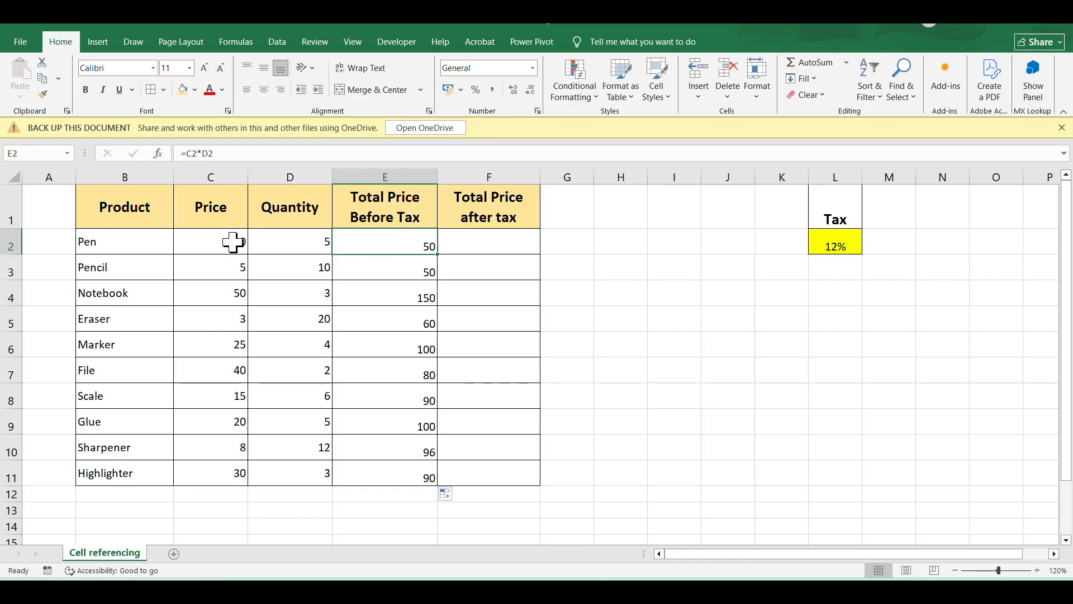
pyautogui.moveTo(186, 153); pyautogui.dragTo(229, 159)
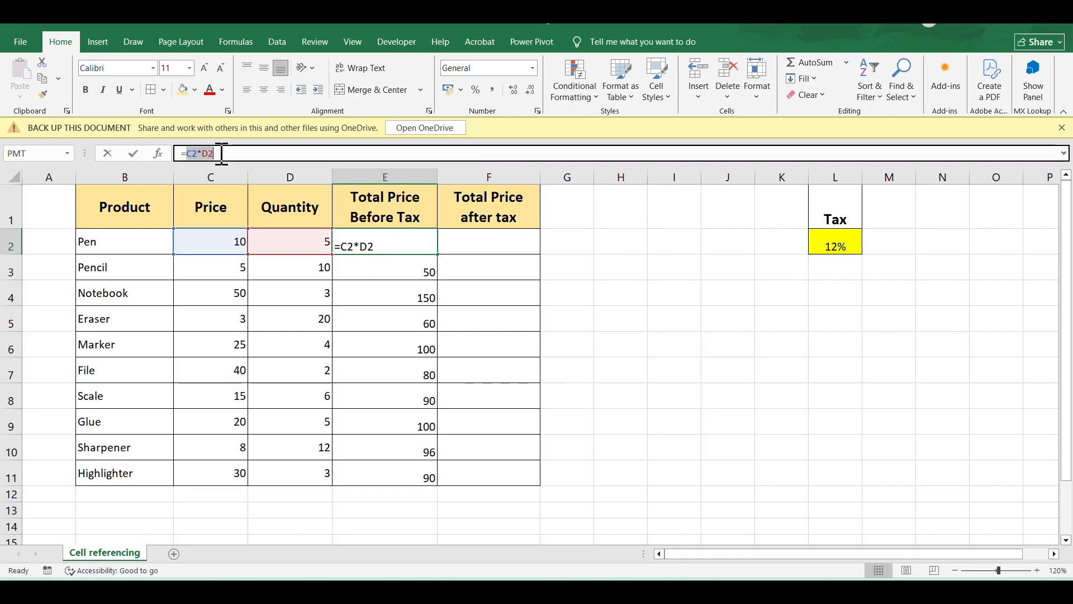
pyautogui.press('Escape')
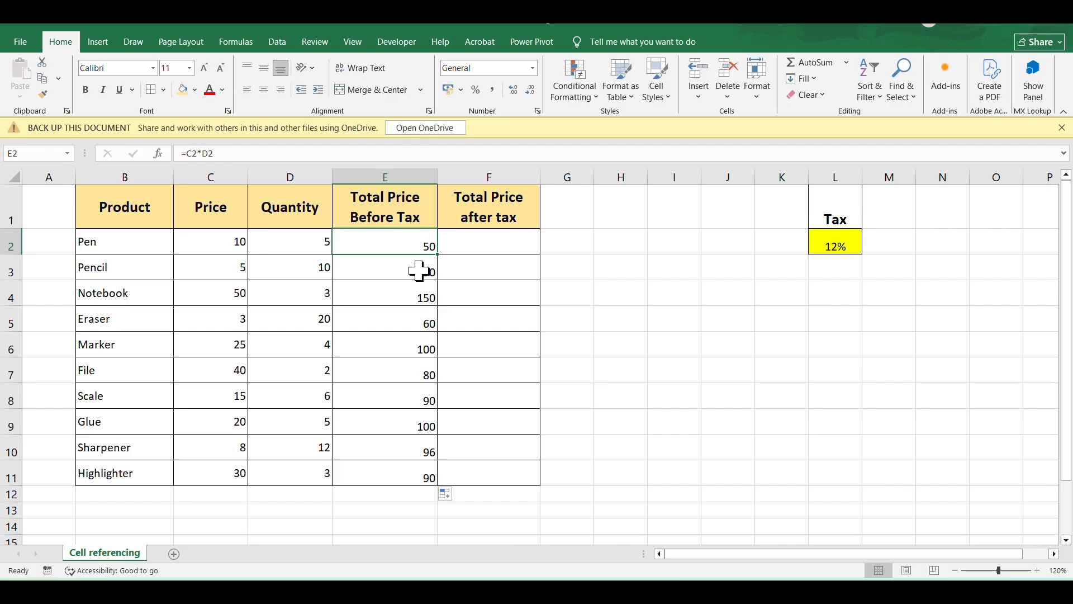
pyautogui.click(418, 271)
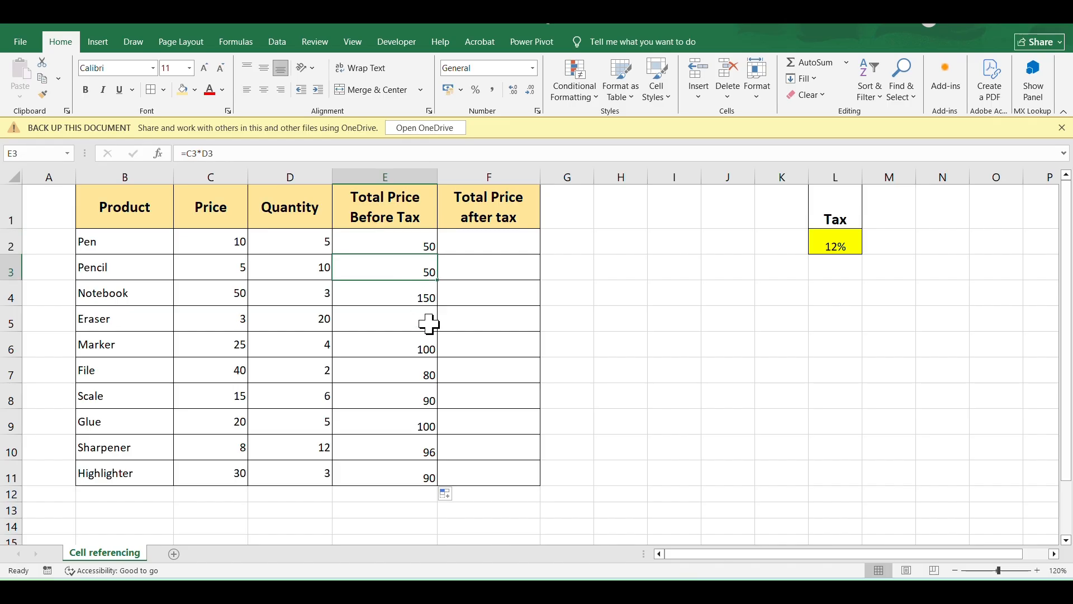
pyautogui.click(185, 153)
pyautogui.moveTo(185, 153); pyautogui.dragTo(218, 155)
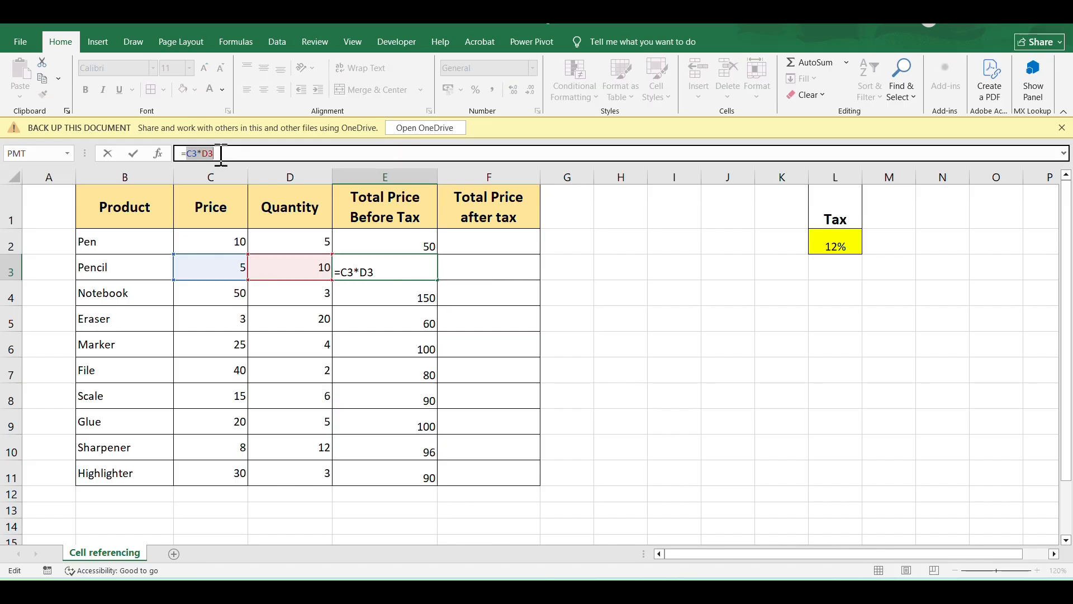
pyautogui.press('Escape')
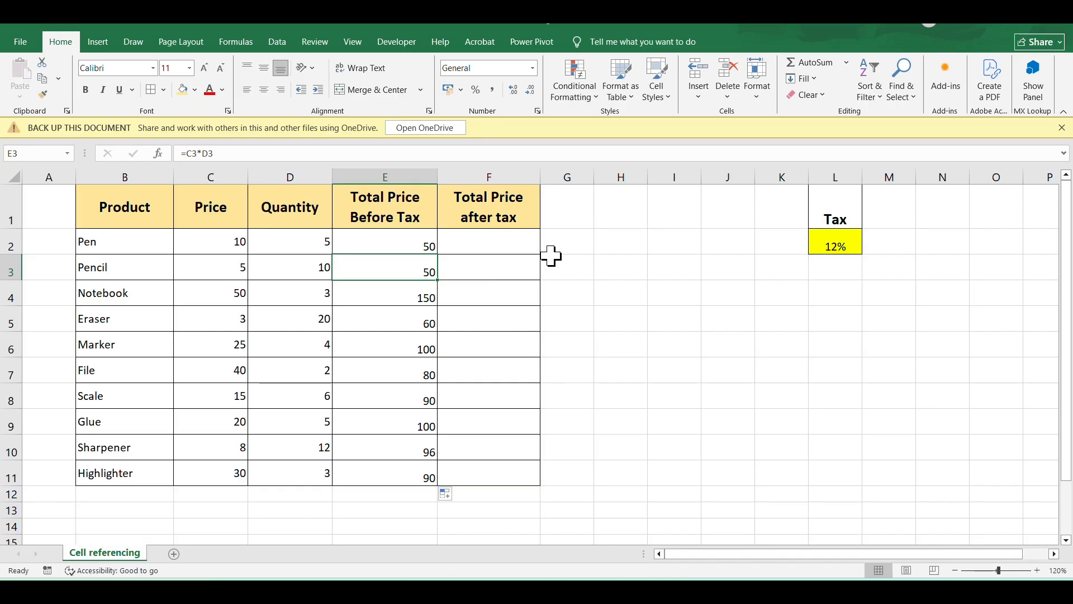
# Enter the formula =E2+(E2*L2) in F2 for the Pen row's Total Price after tax.
pyautogui.click(496, 241)
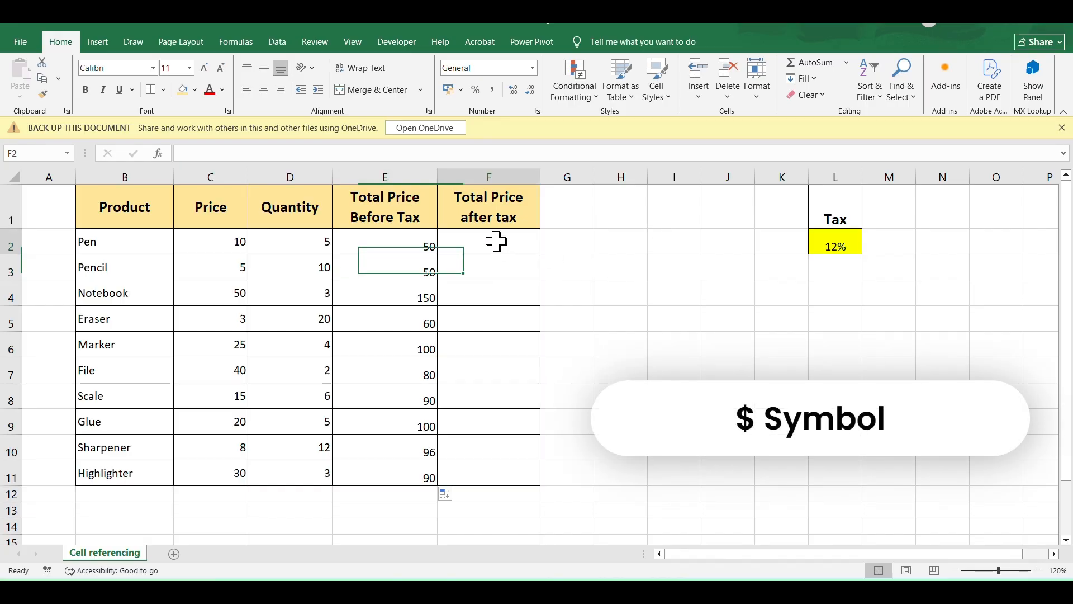
pyautogui.write('=')
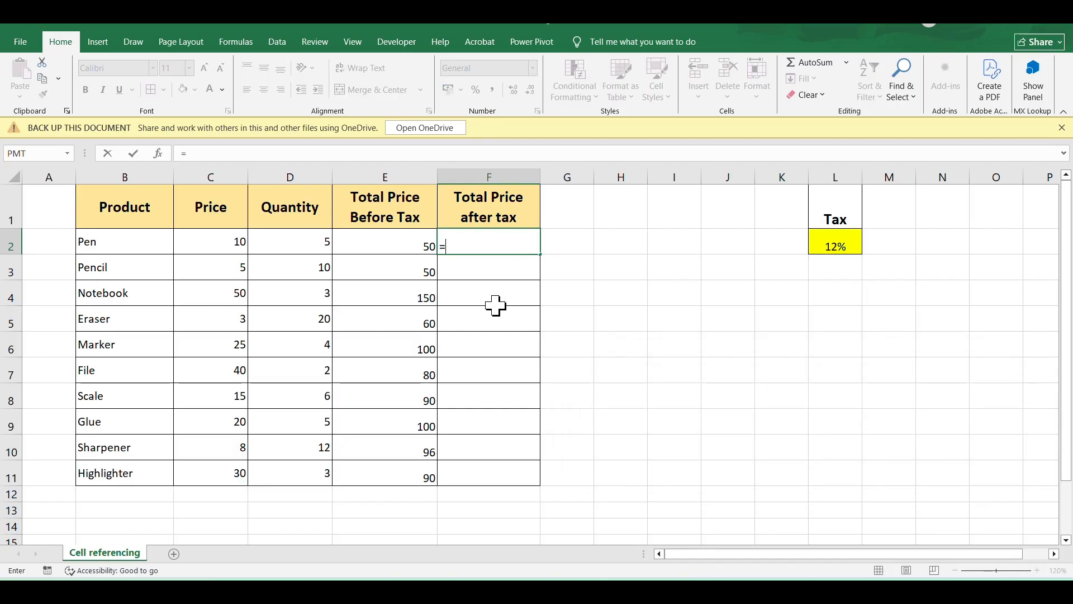
pyautogui.click(396, 246)
pyautogui.write('+(')
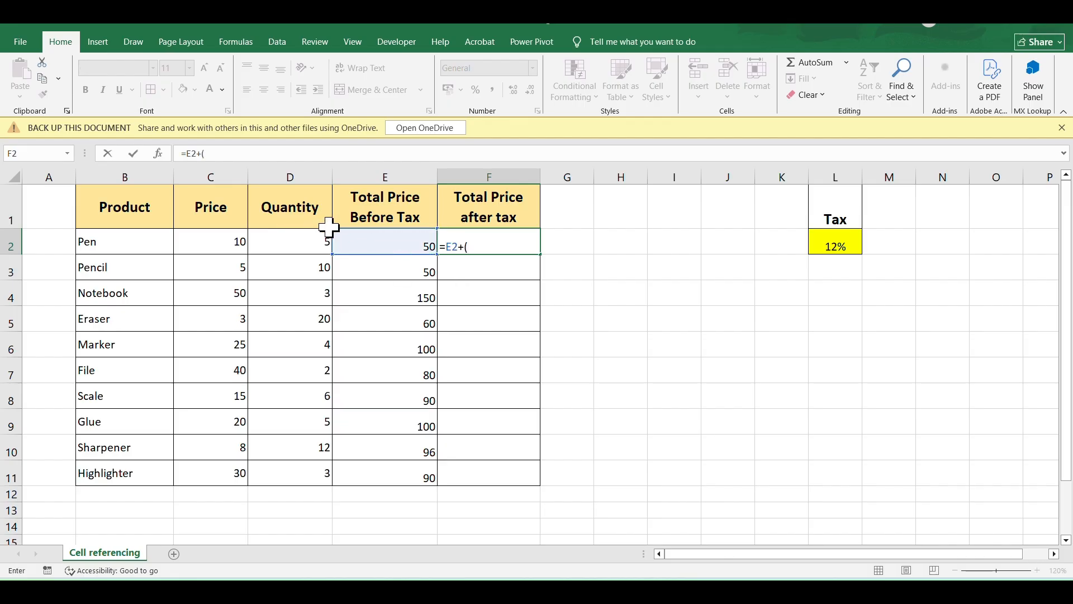
pyautogui.click(397, 246)
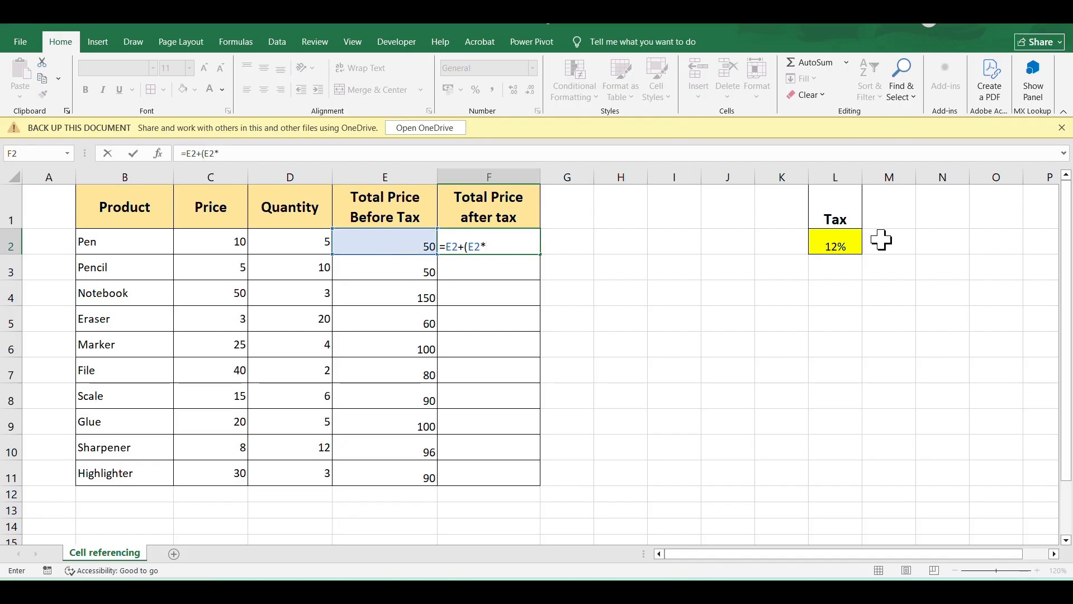
pyautogui.click(843, 245)
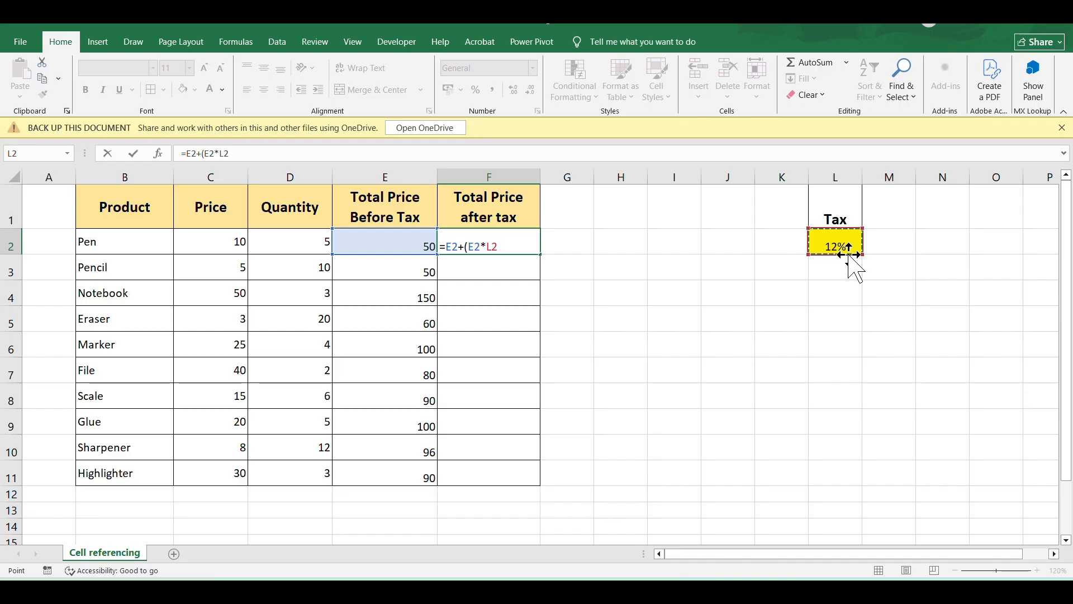
pyautogui.write(')')
pyautogui.press('Return')
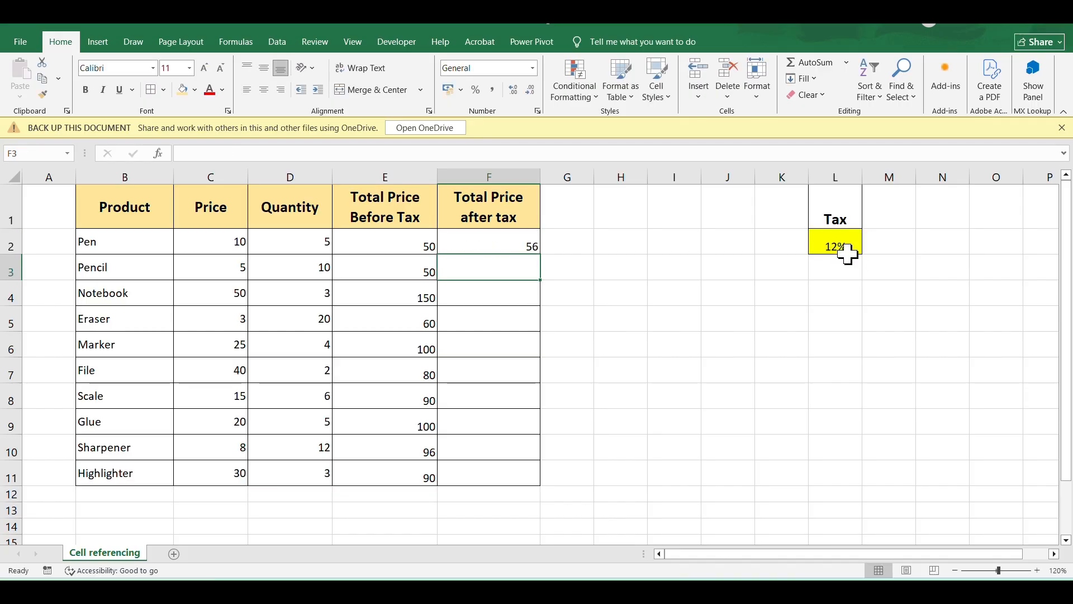
# Fill the F2 formula down the Total Price after tax column and clear the extra result in F12.
pyautogui.click(501, 240)
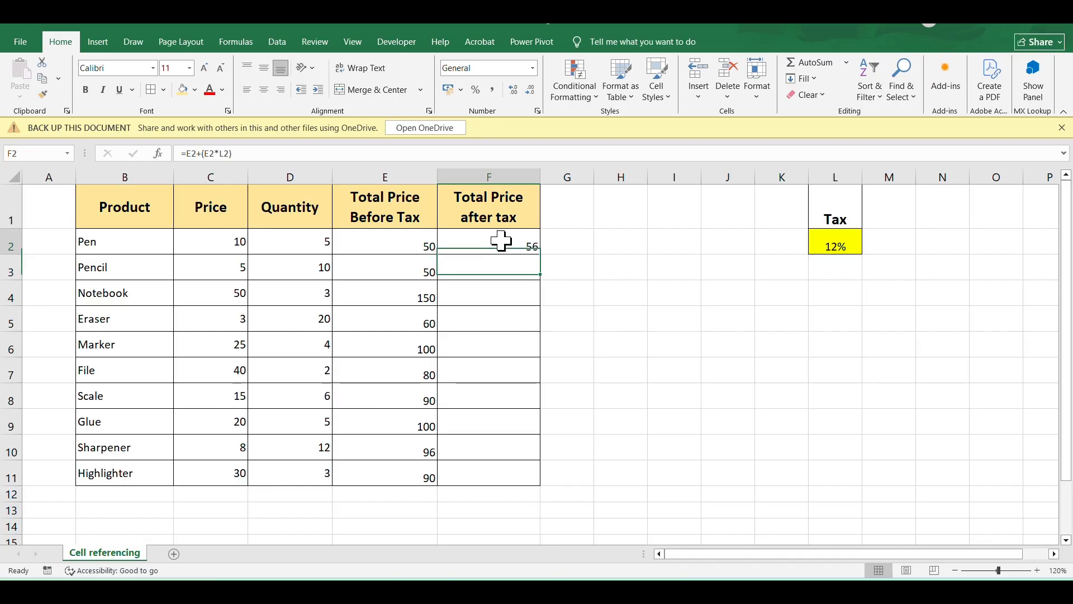
pyautogui.moveTo(538, 254); pyautogui.dragTo(541, 481)
pyautogui.click(542, 488)
pyautogui.click(653, 379)
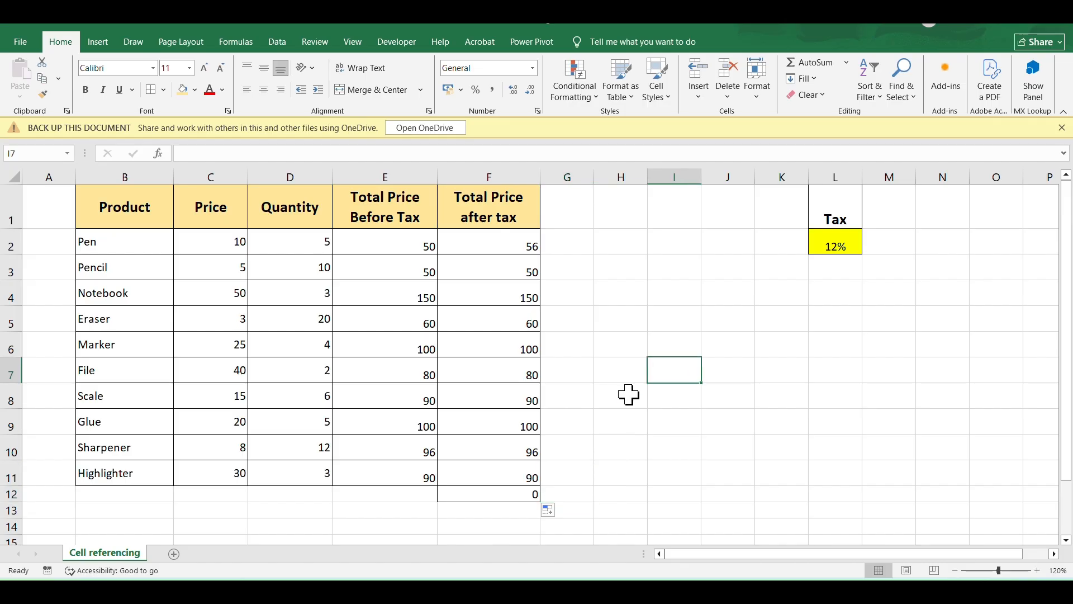
pyautogui.click(515, 496)
pyautogui.press('Delete')
# Compare the formulas in F2 and F3, checking which tax cell each one refers to.
pyautogui.click(498, 274)
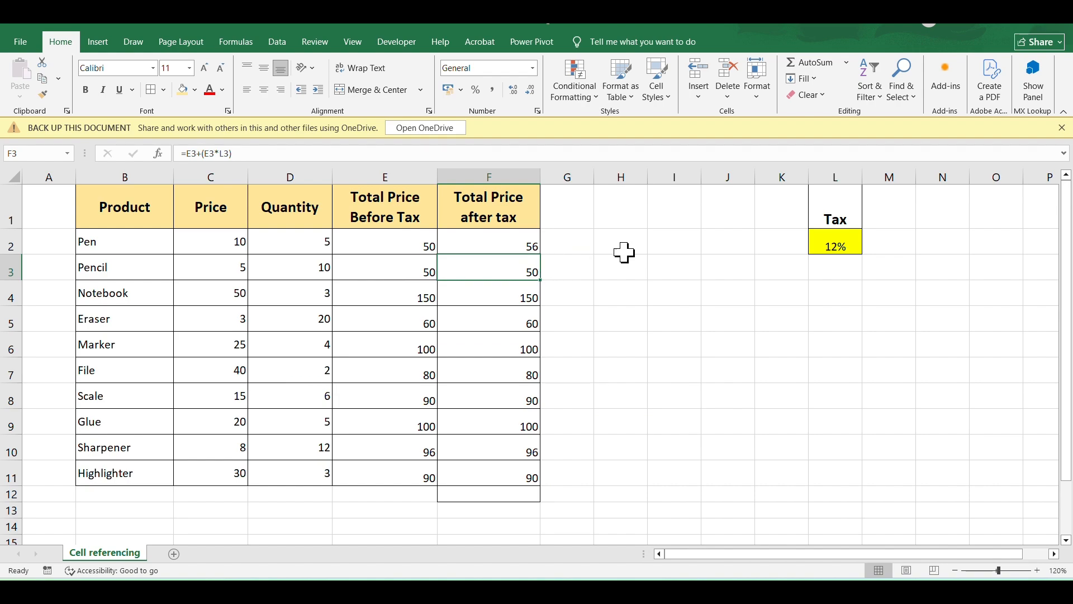
pyautogui.click(525, 240)
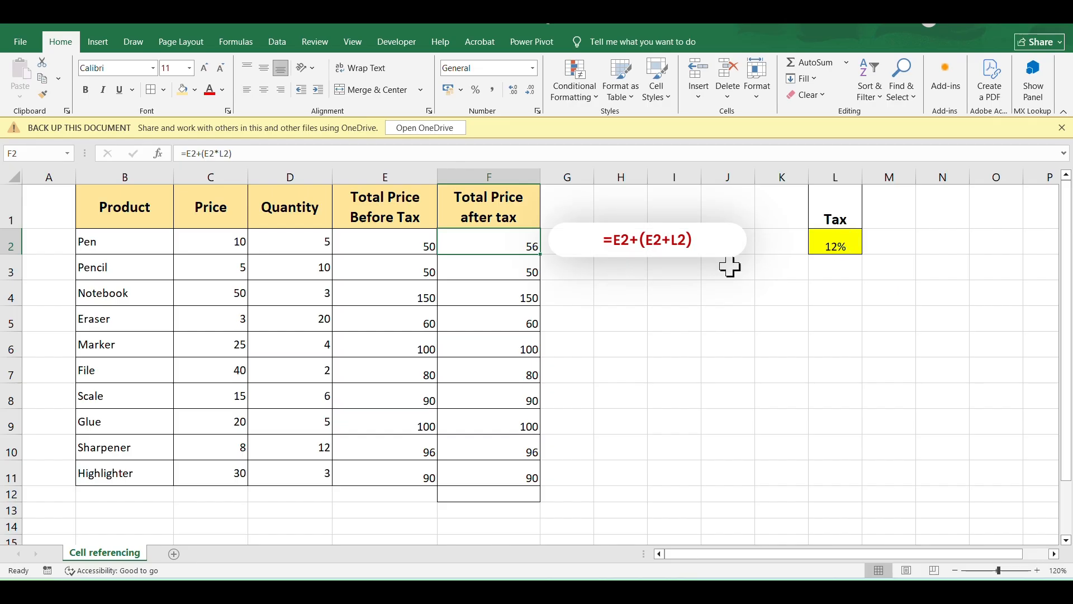
pyautogui.click(531, 267)
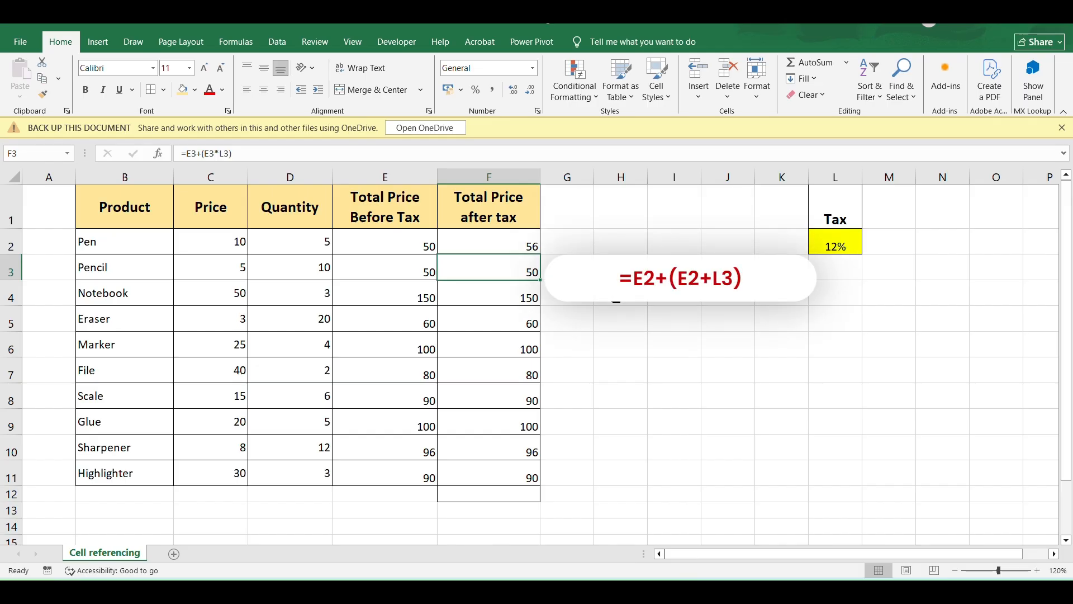
# Make the tax reference in F2 absolute, giving =E2+(E2*$L$2), and fill the formula down to F11.
pyautogui.click(522, 234)
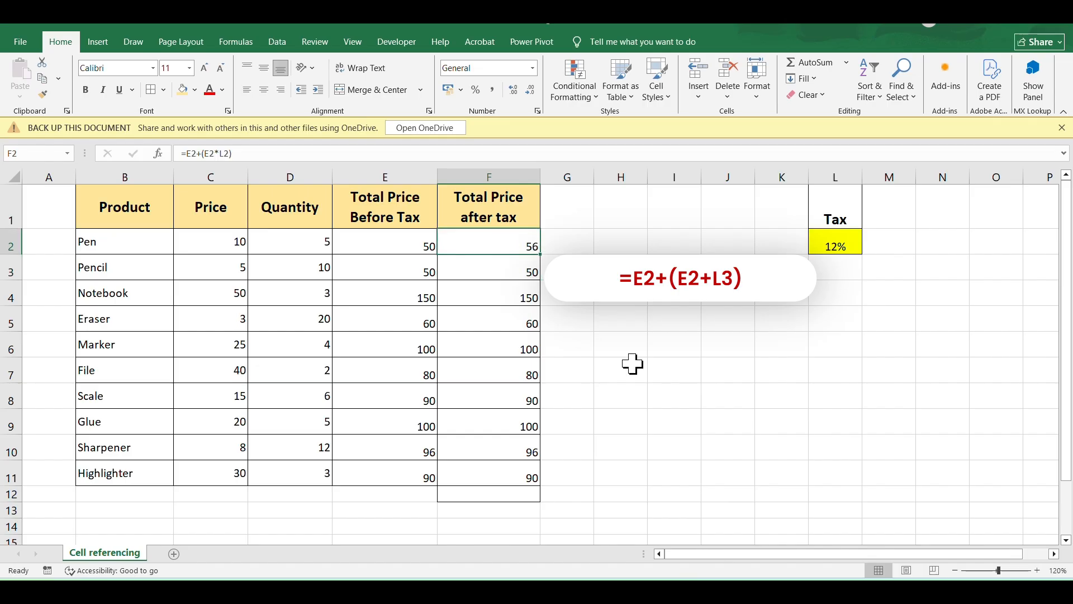
pyautogui.click(224, 152)
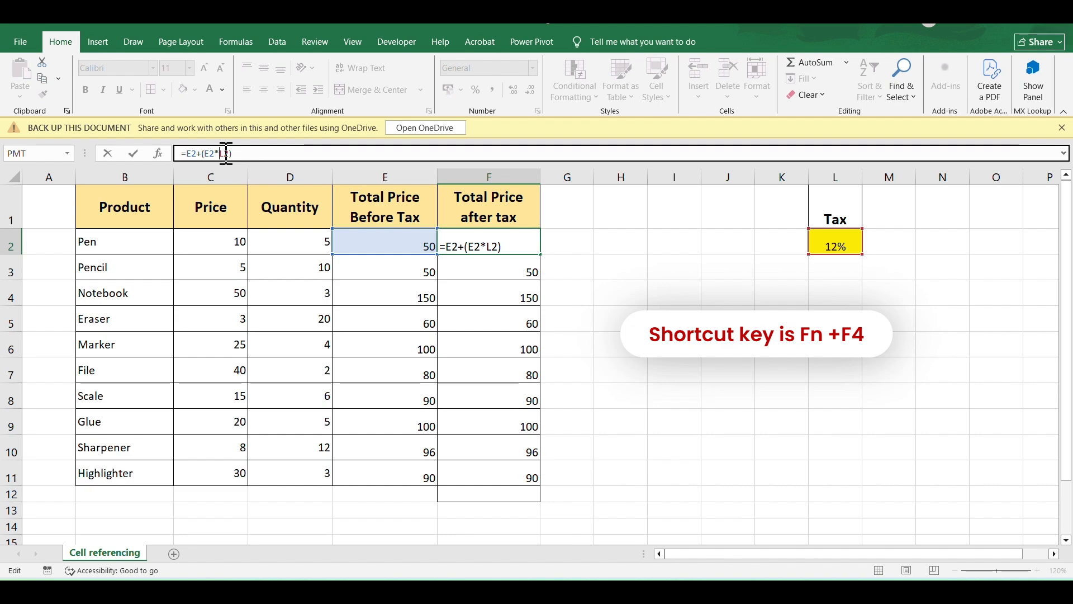
pyautogui.press('F4')
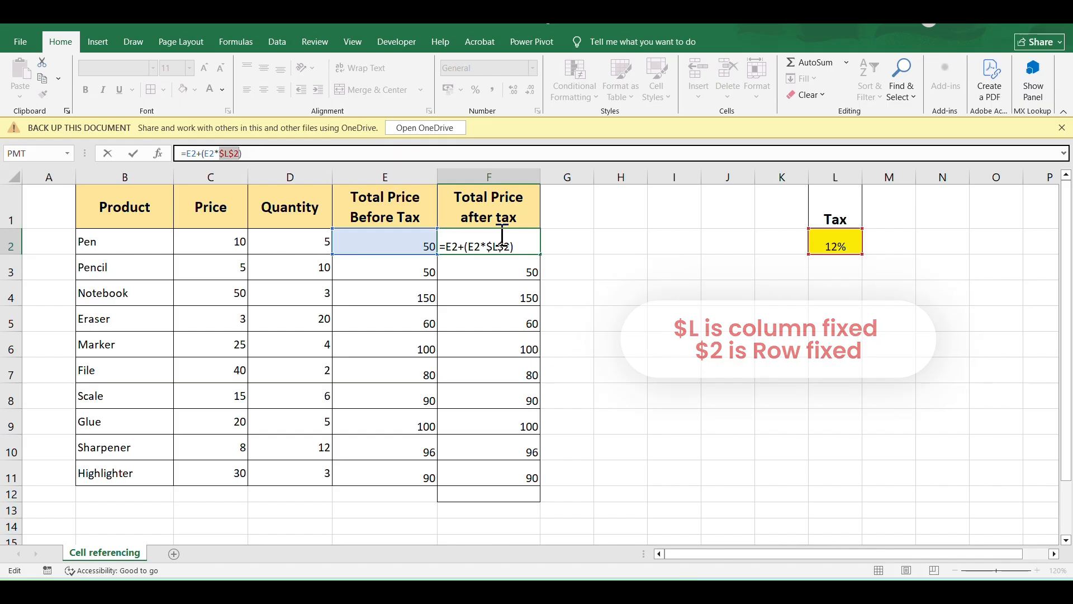
pyautogui.press('Return')
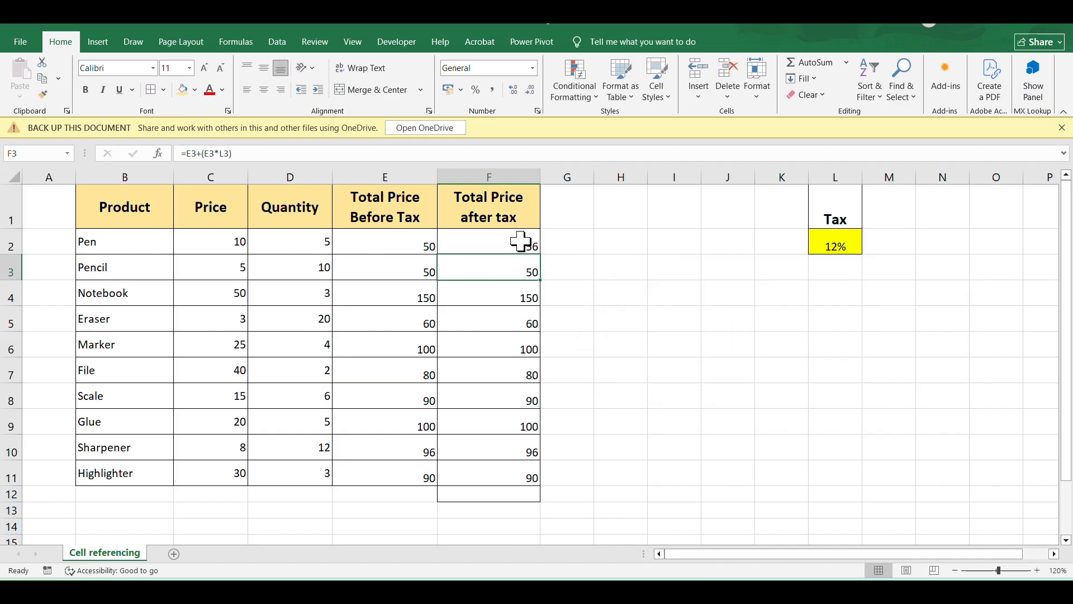
pyautogui.click(523, 246)
pyautogui.moveTo(541, 255); pyautogui.dragTo(552, 482)
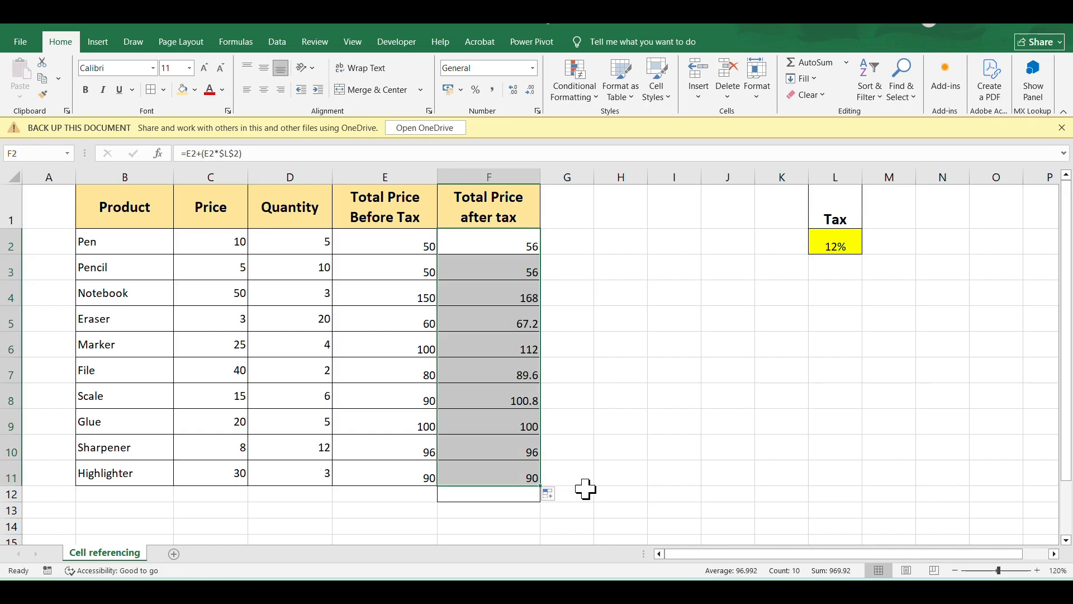
# Examine the copied formulas in F3 and F4 to check their references to the tax cell.
pyautogui.click(521, 269)
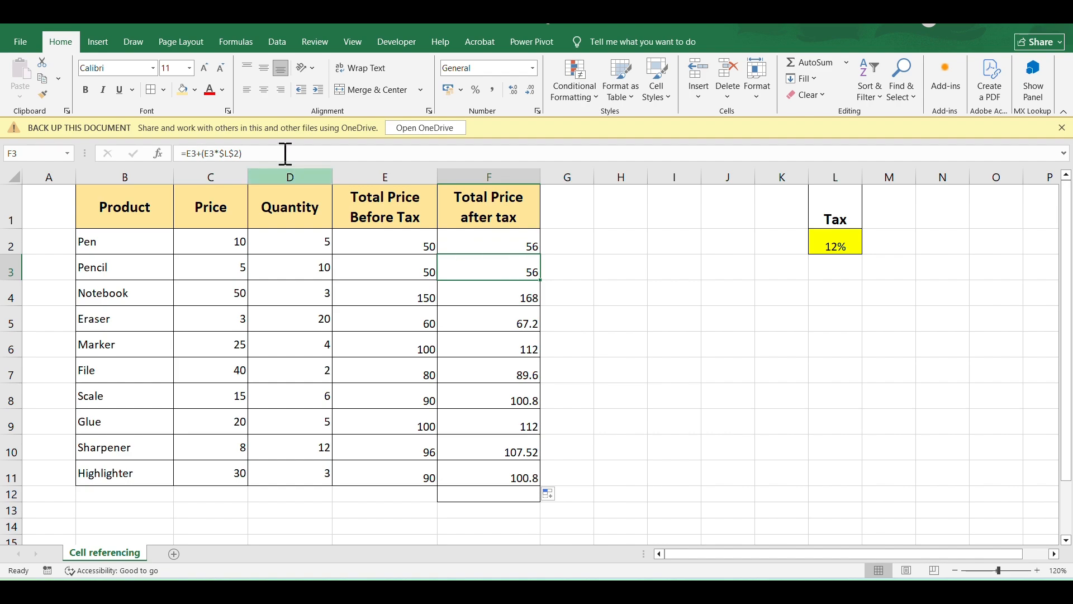
pyautogui.click(226, 152)
pyautogui.moveTo(243, 153); pyautogui.dragTo(168, 153)
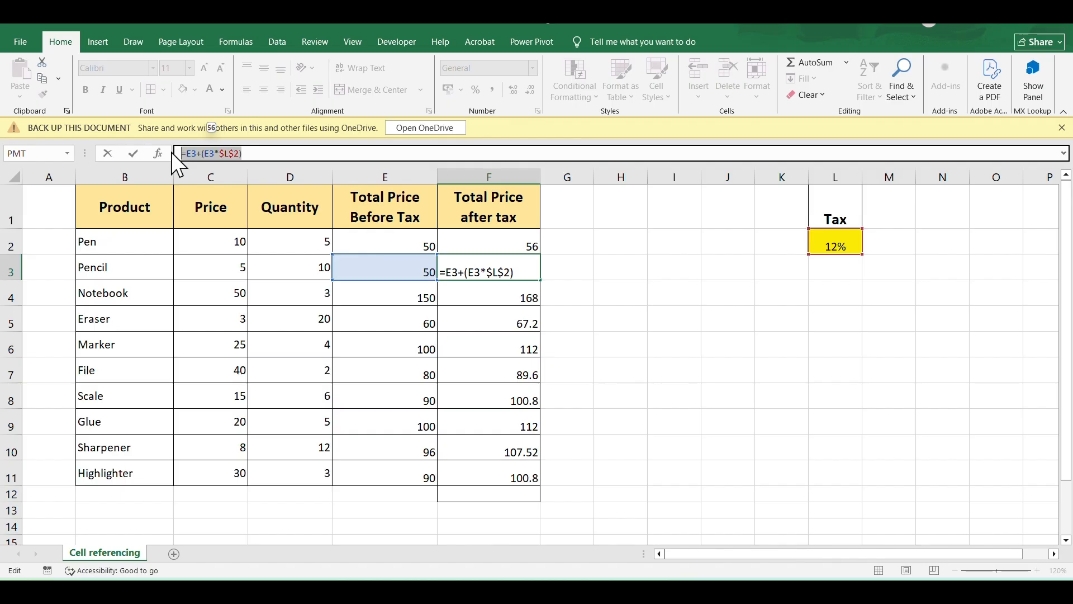
pyautogui.press('Return')
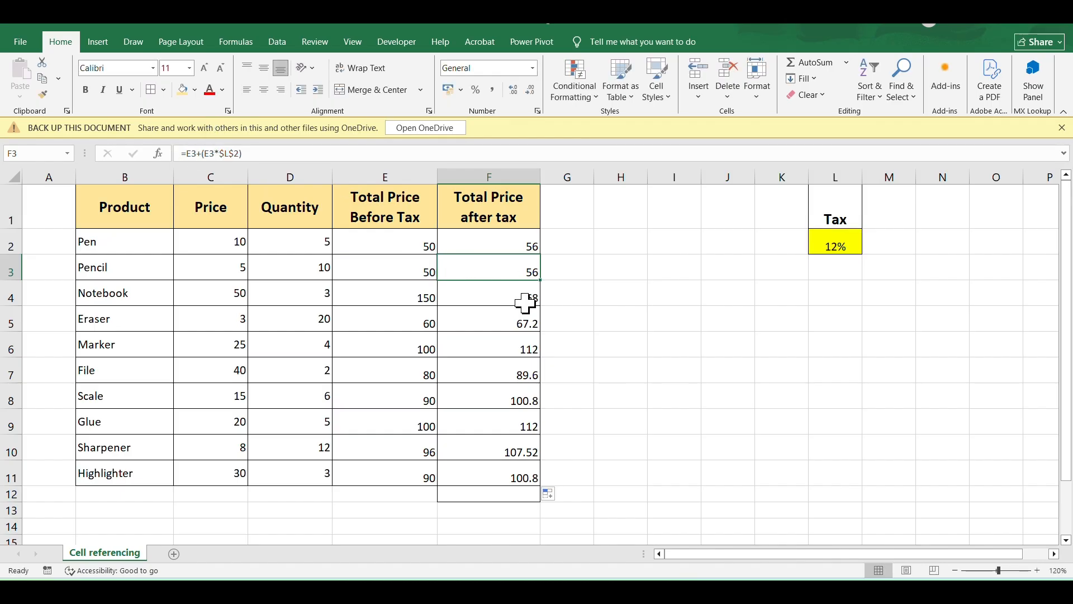
pyautogui.click(257, 153)
pyautogui.moveTo(257, 152); pyautogui.dragTo(180, 155)
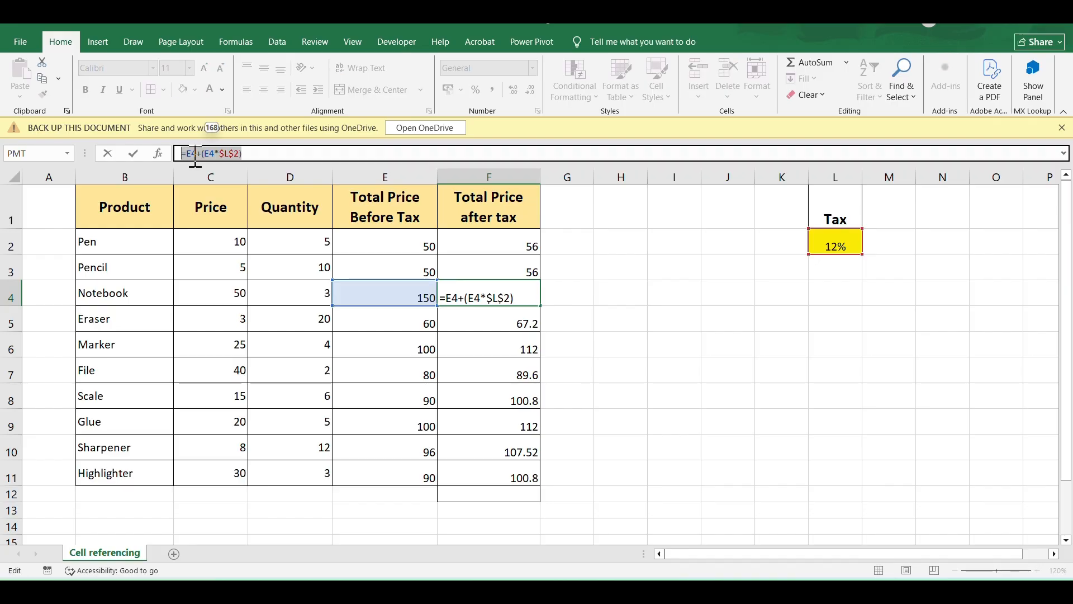
pyautogui.press('Escape')
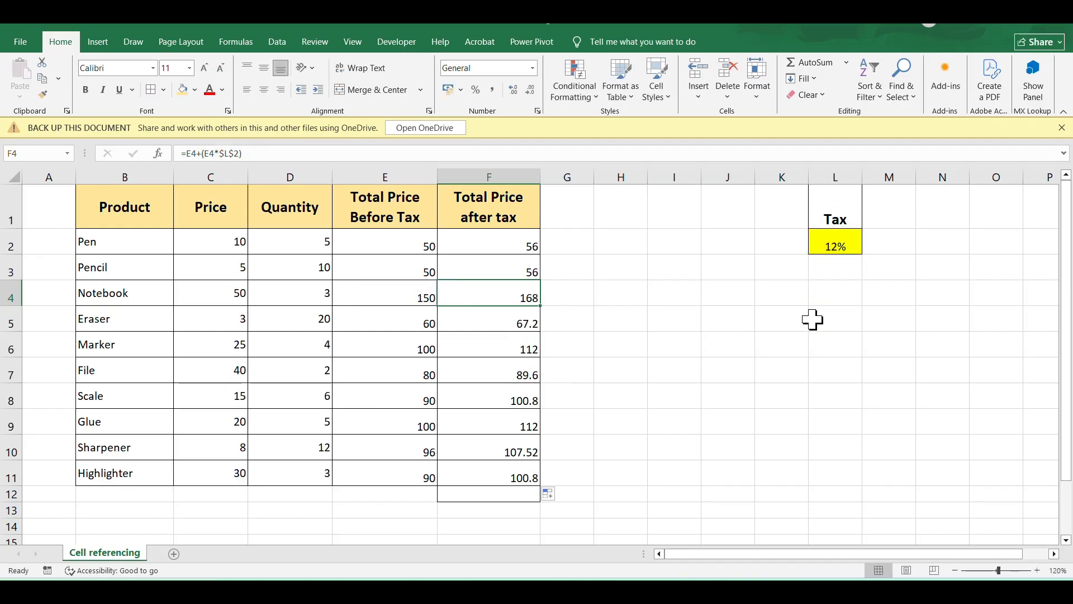
# Change the tax rate in L2 to 10%.
pyautogui.click(833, 243)
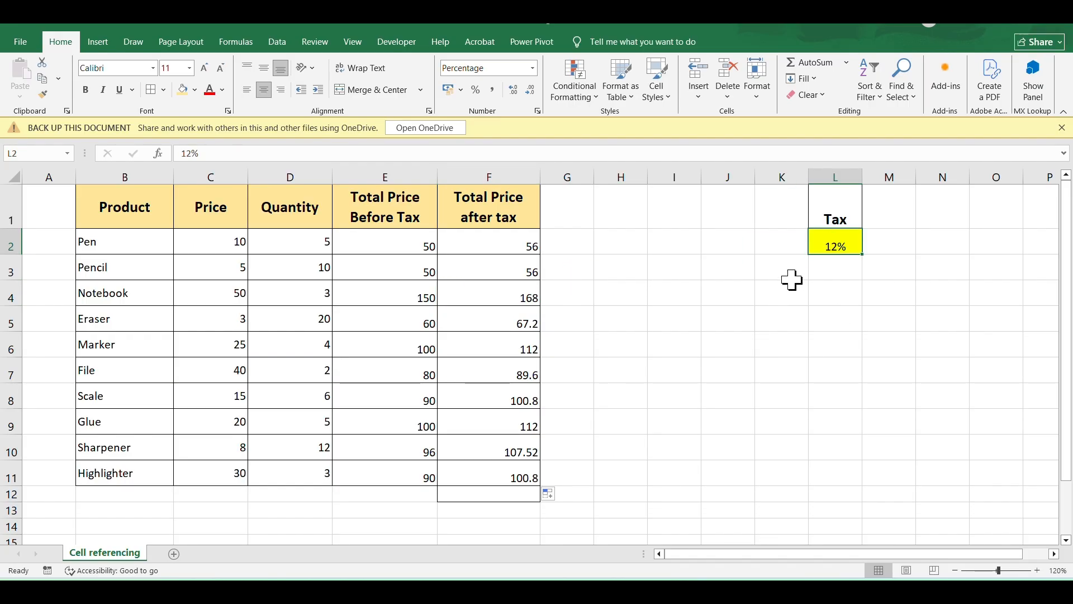
pyautogui.doubleClick(843, 248)
pyautogui.click(842, 248)
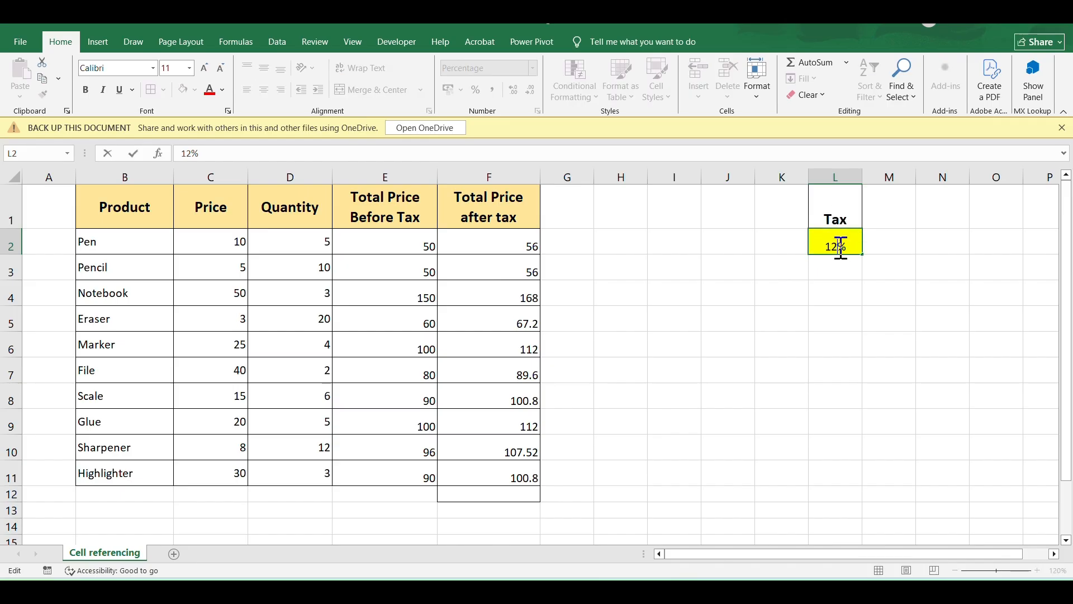
pyautogui.write('0')
pyautogui.press('Return')
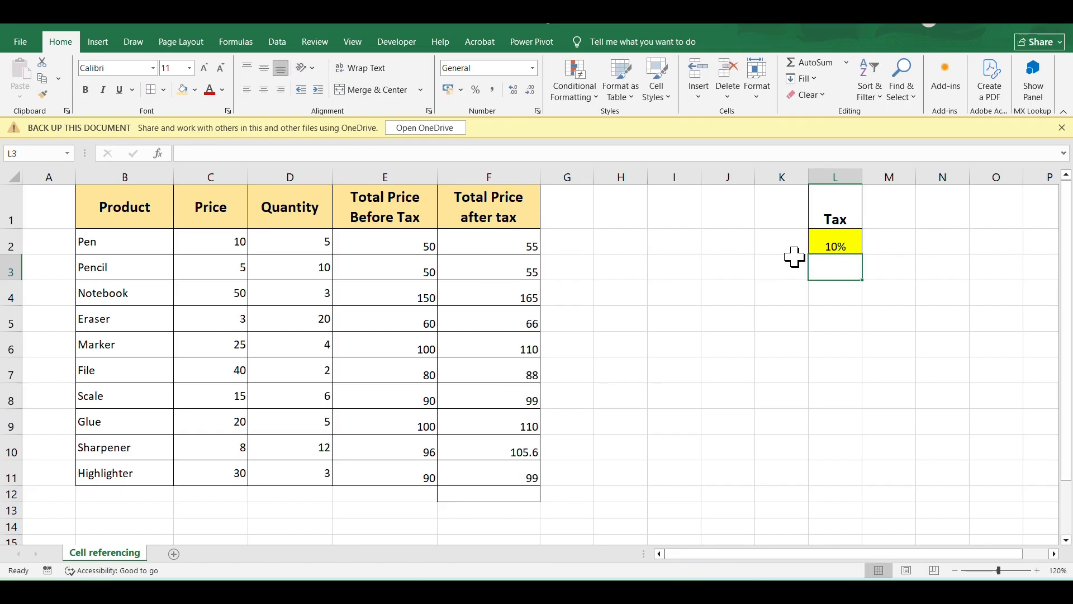